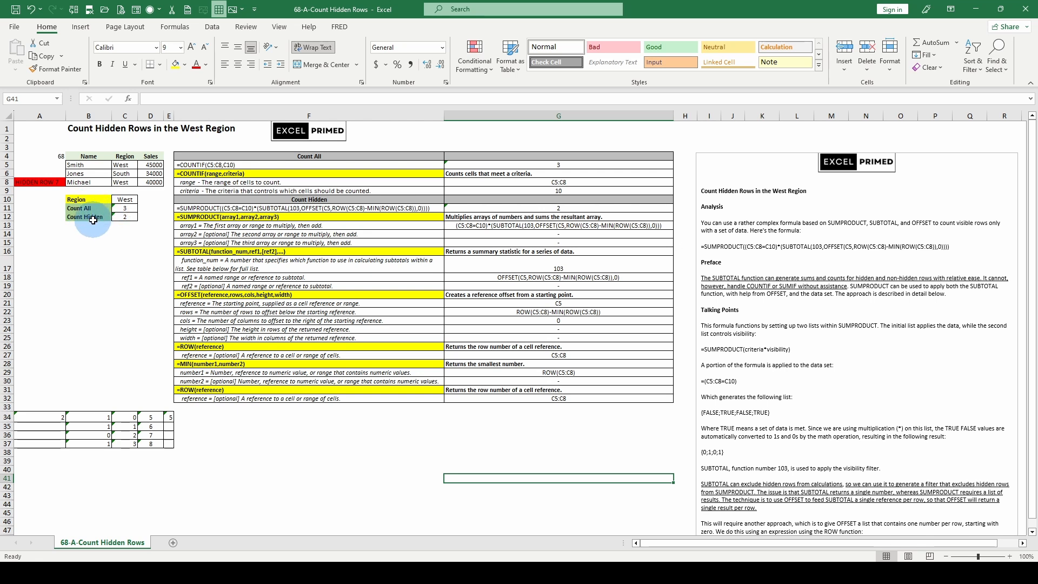
# Step: Examine the Count All and Count Hidden formulas in C11 and C12, and read the explanatory notes on the SUMPRODUCT, SUBTOTAL and OFFSET approach
pyautogui.click(127, 208)
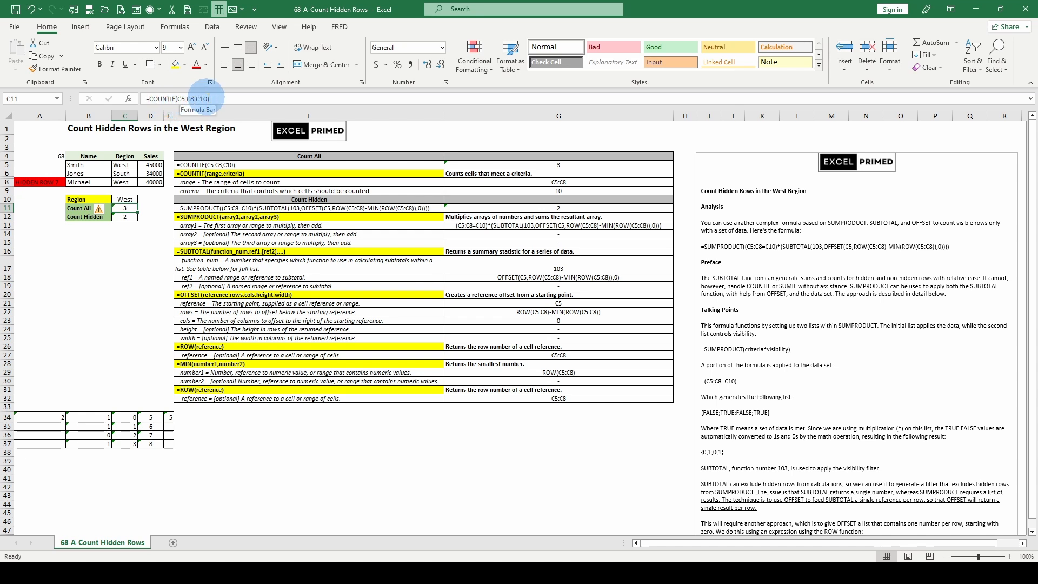
pyautogui.click(125, 217)
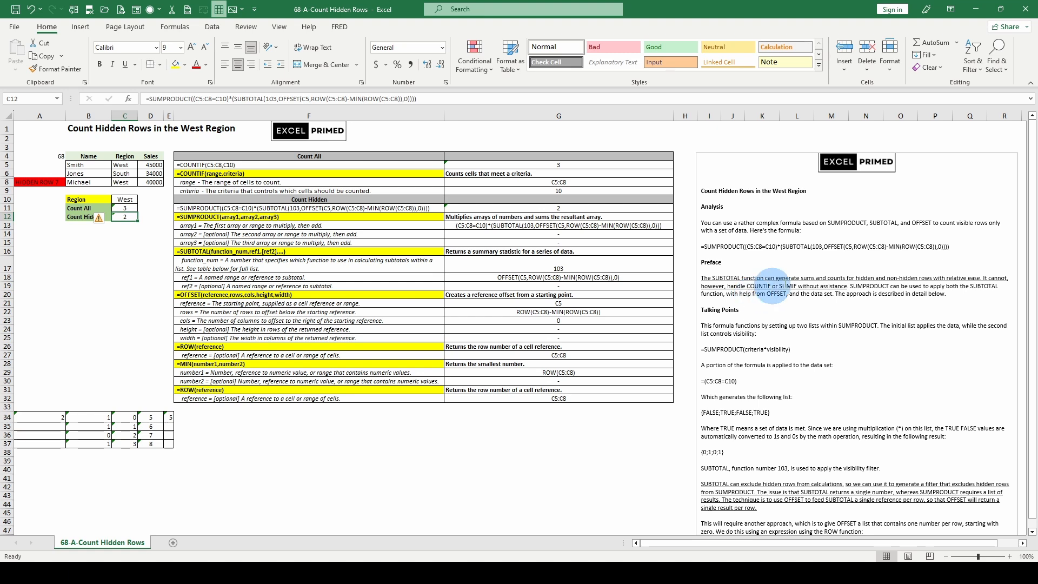
pyautogui.scroll(-3, 740, 354)
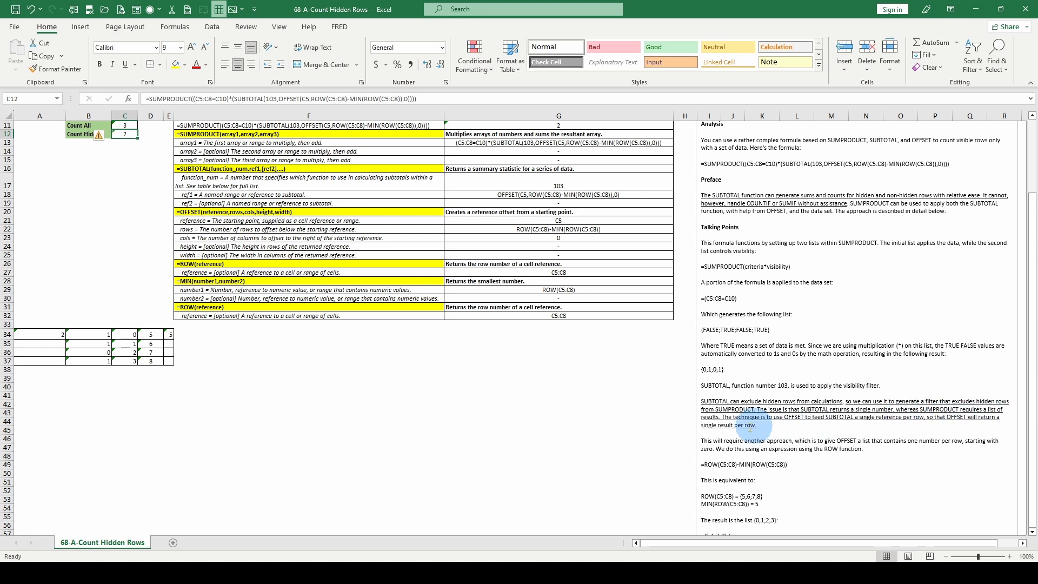
pyautogui.scroll(-1, 781, 446)
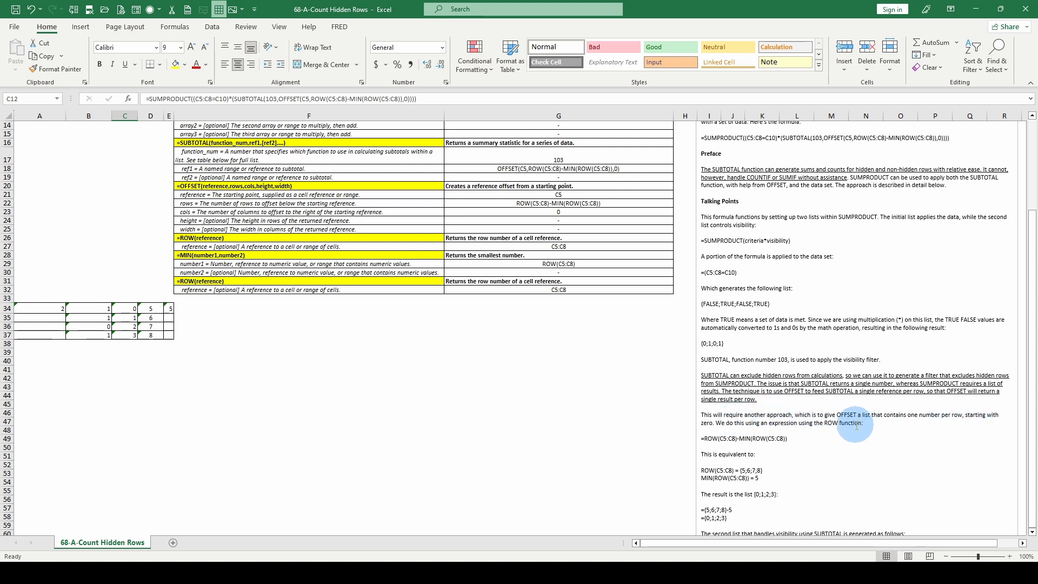
pyautogui.scroll(-1, 859, 419)
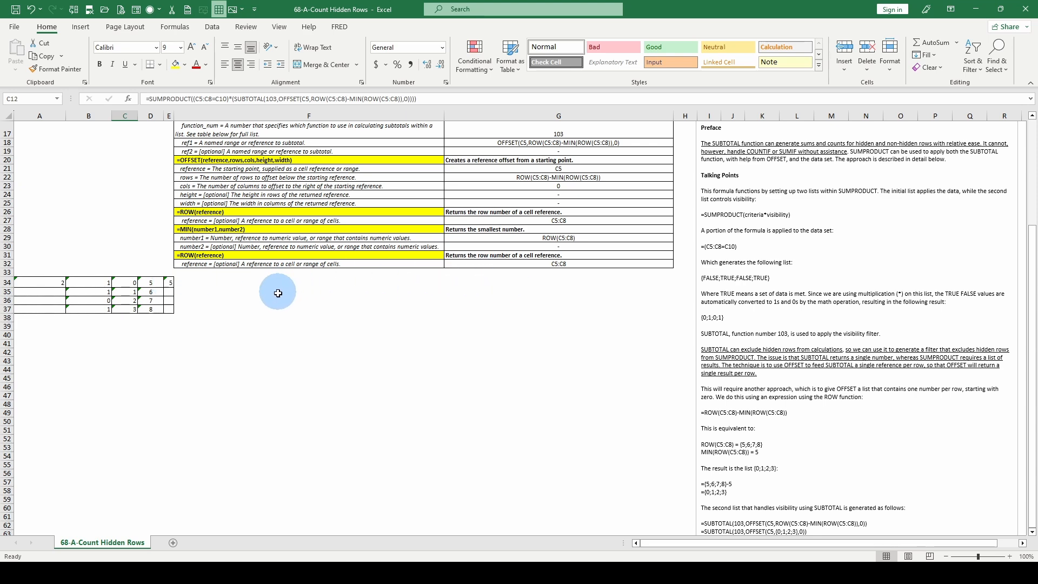
pyautogui.scroll(2, 279, 300)
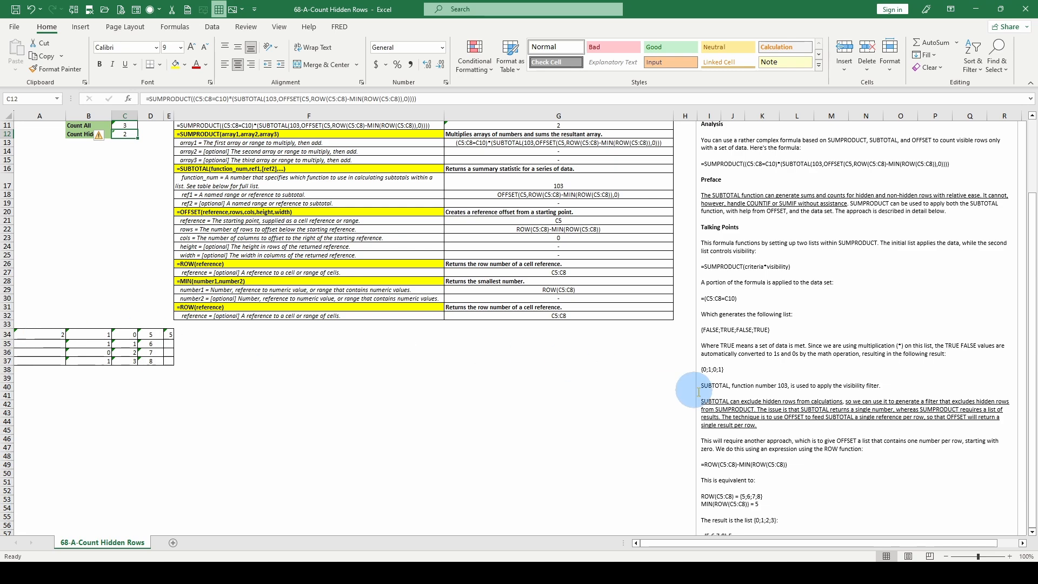
pyautogui.scroll(1, 710, 435)
pyautogui.scroll(3, 710, 435)
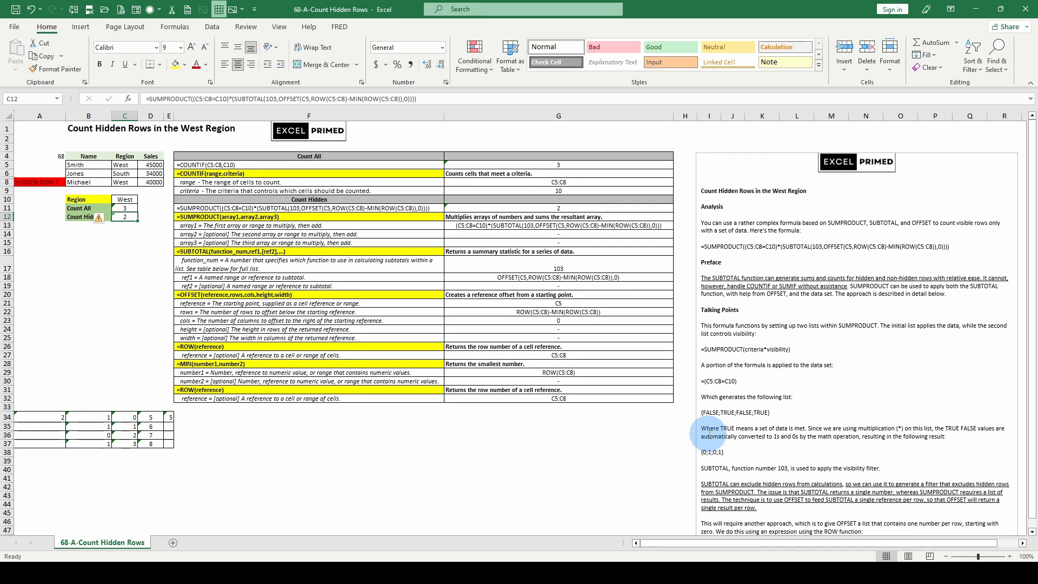
pyautogui.scroll(-3, 709, 435)
pyautogui.scroll(-7, 827, 442)
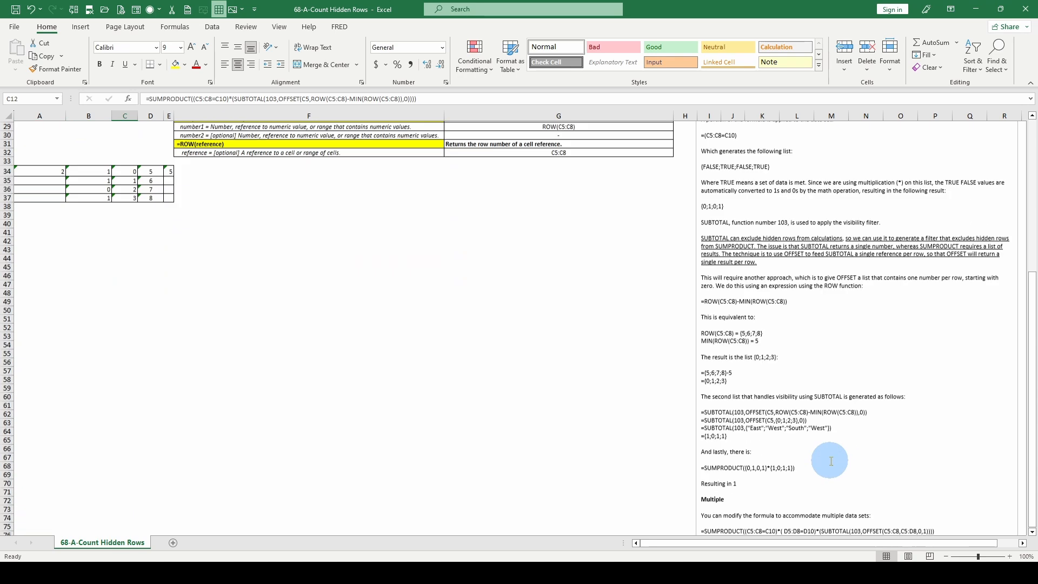
pyautogui.scroll(-1, 830, 461)
pyautogui.scroll(8, 830, 461)
pyautogui.click(167, 331)
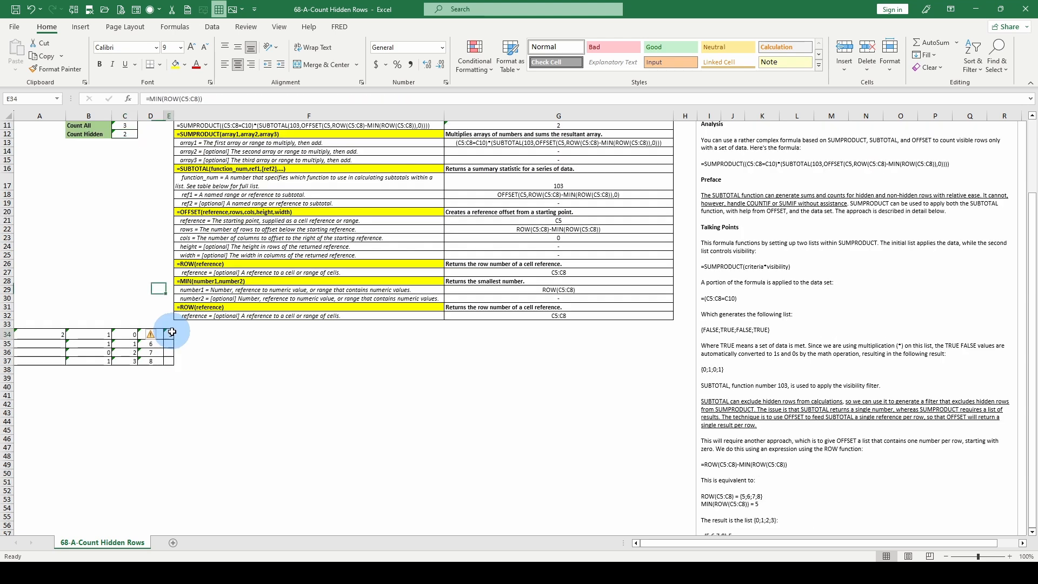
pyautogui.scroll(3, 368, 315)
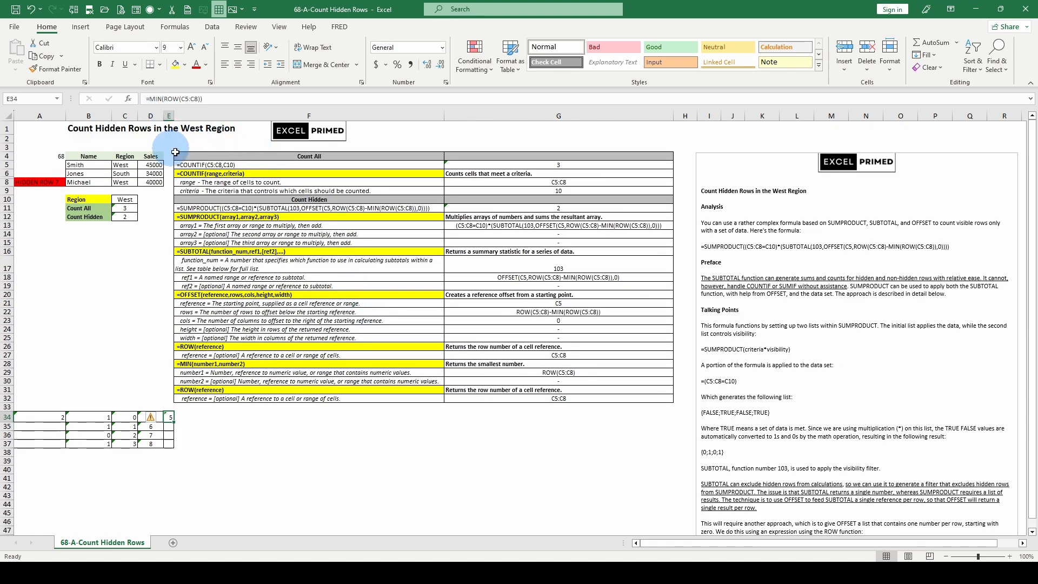
# Step: Copy the full SUMPRODUCT formula text from F11 and paste it into A33 above the helper cells
pyautogui.click(184, 210)
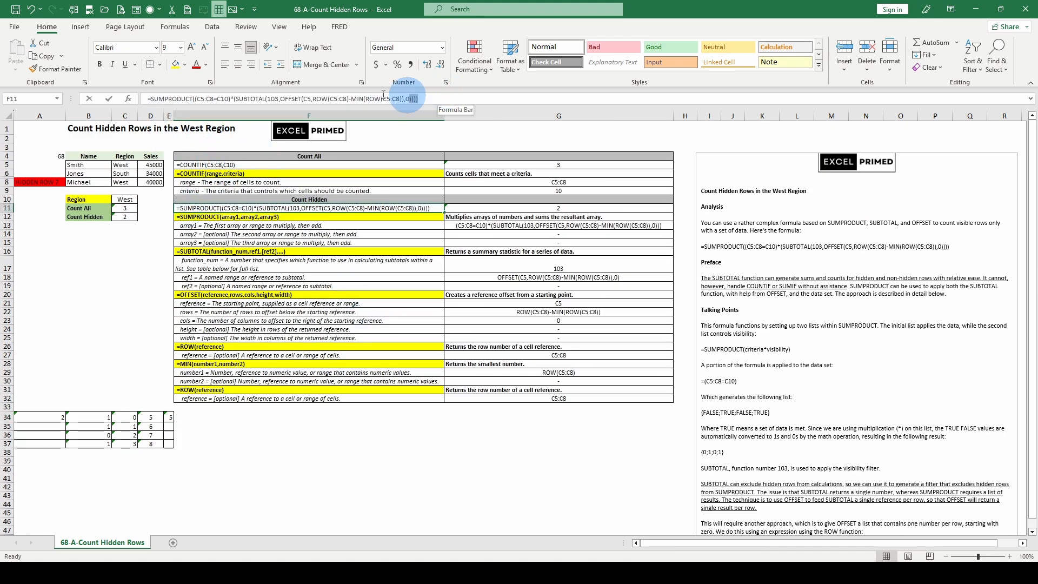
pyautogui.moveTo(421, 99); pyautogui.dragTo(148, 100)
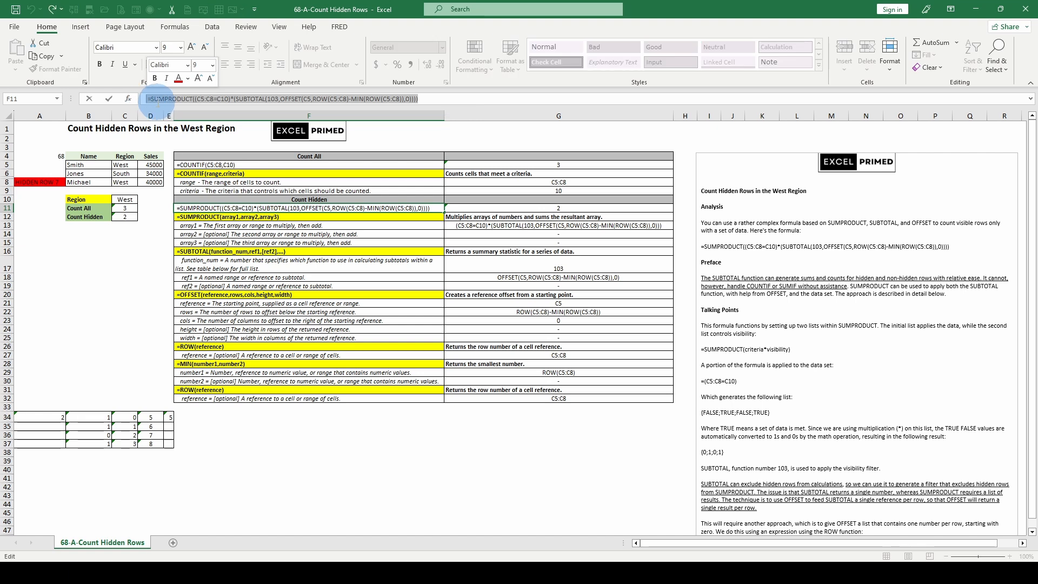
pyautogui.rightClick(156, 102)
pyautogui.click(188, 125)
pyautogui.click(17, 407)
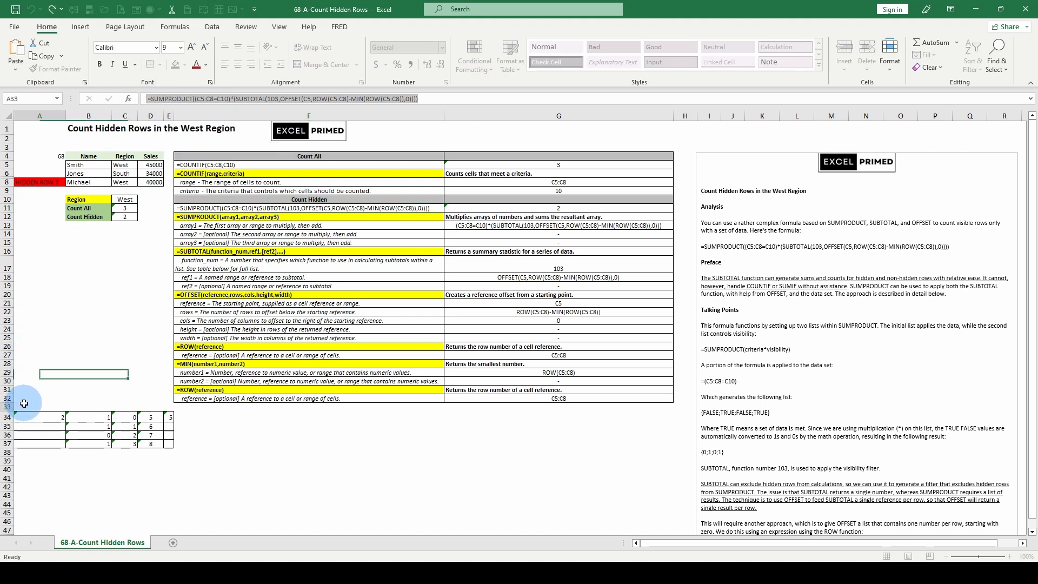
pyautogui.rightClick(17, 407)
pyautogui.click(52, 157)
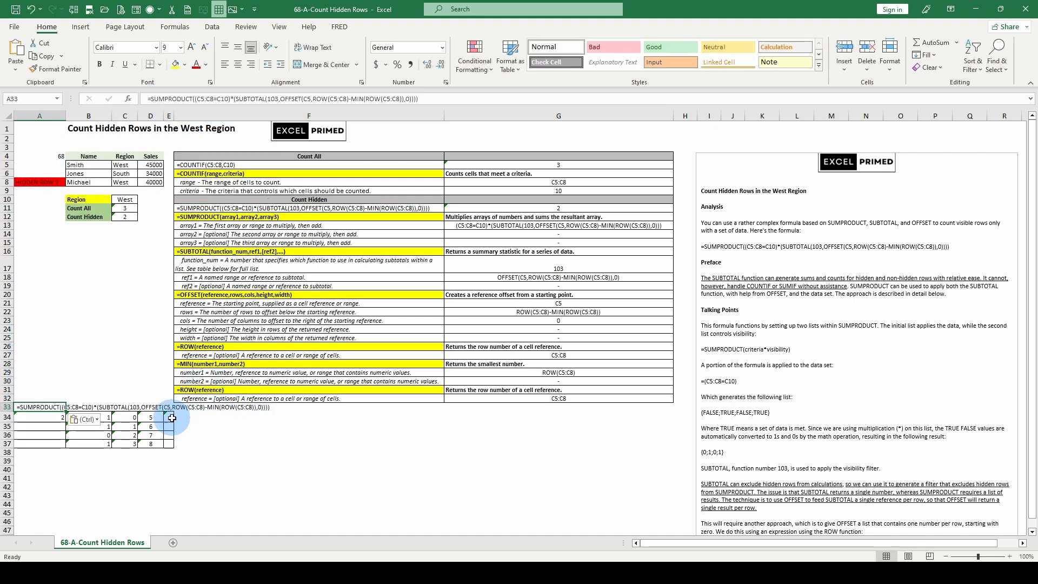
# Step: Inspect the MIN and ROW helper formulas in E34, D34 and C34
pyautogui.click(169, 417)
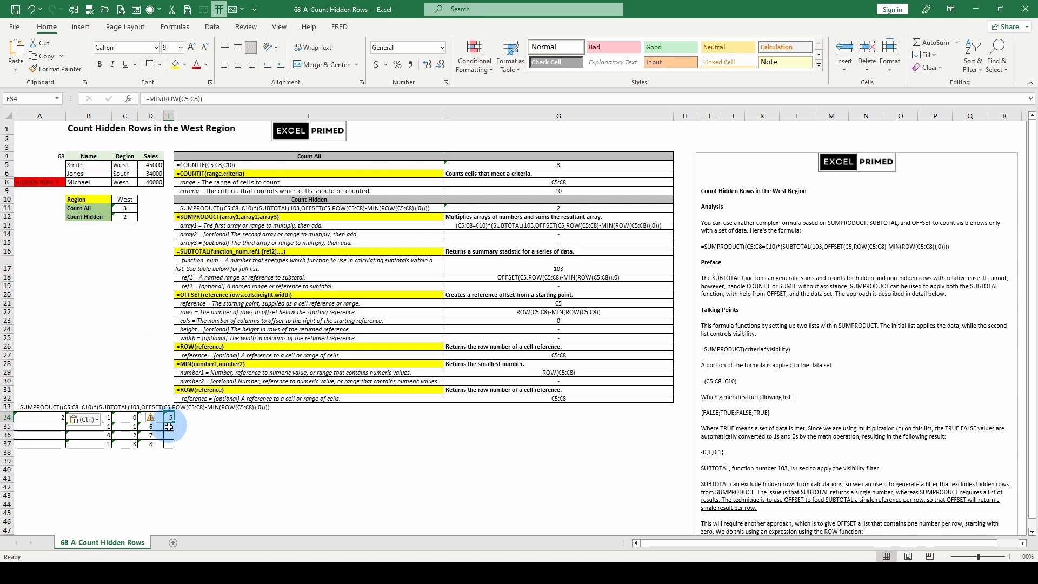
pyautogui.click(152, 416)
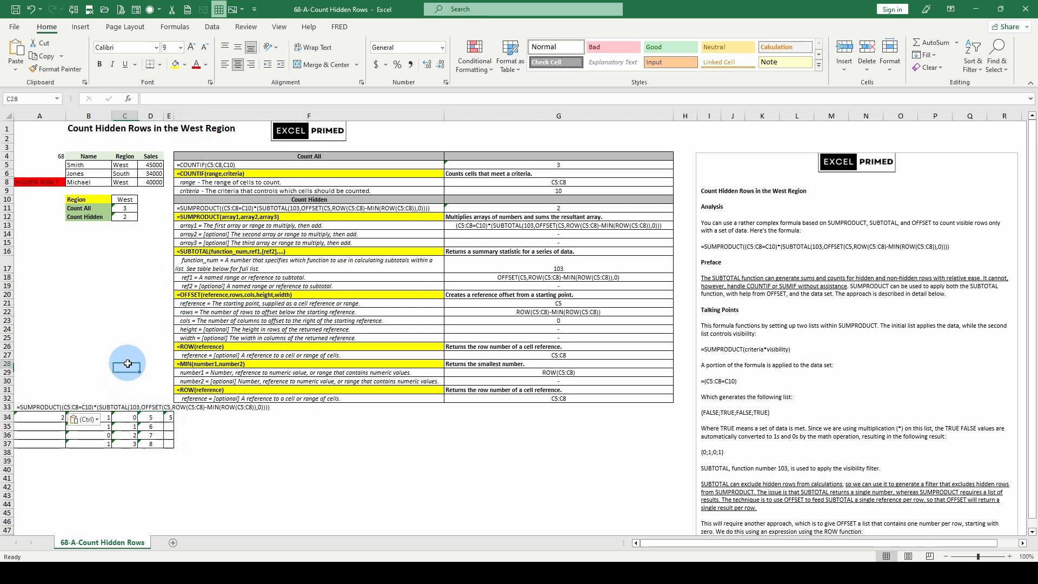
pyautogui.click(128, 417)
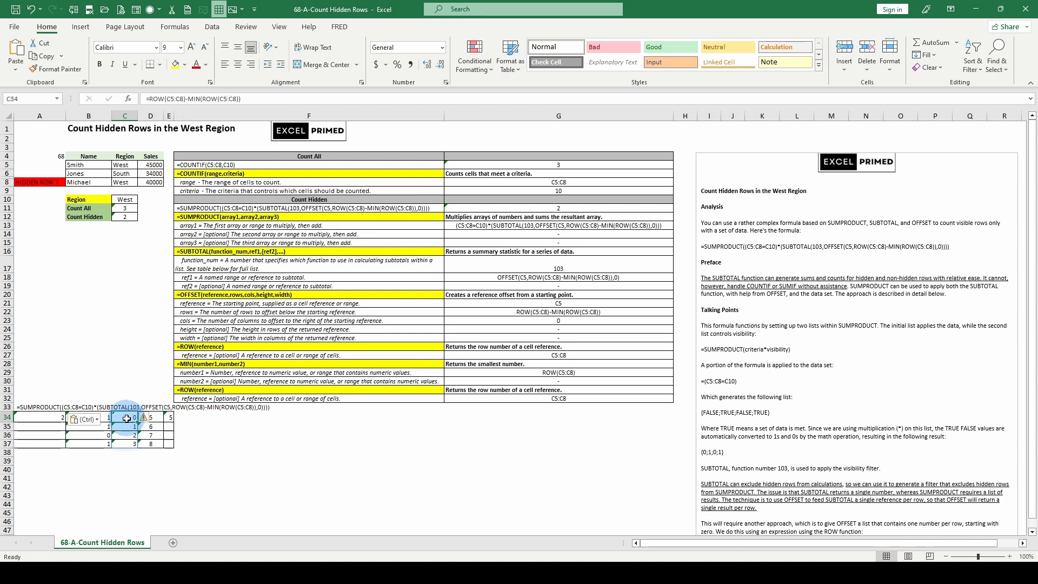
# Step: Inspect the reference, rows and cols arguments of OFFSET in B34's SUBTOTAL formula, leaving the formula unedited
pyautogui.click(107, 416)
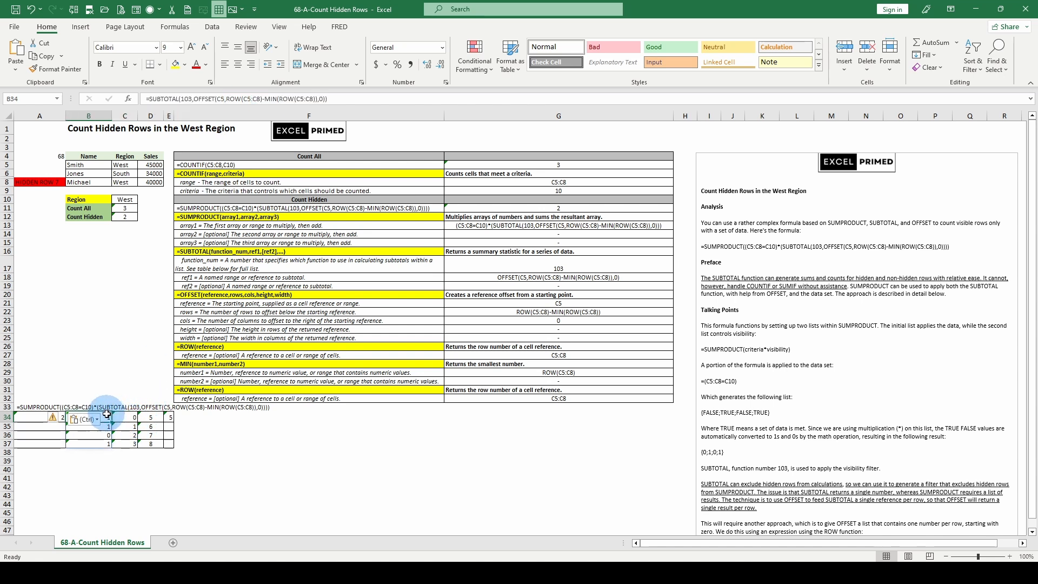
pyautogui.click(221, 97)
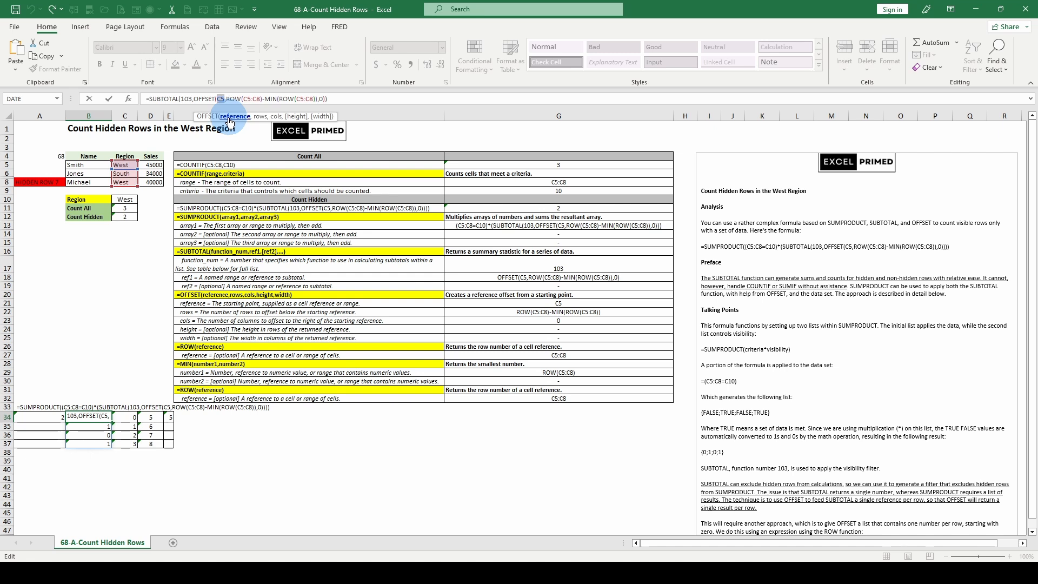
pyautogui.click(257, 117)
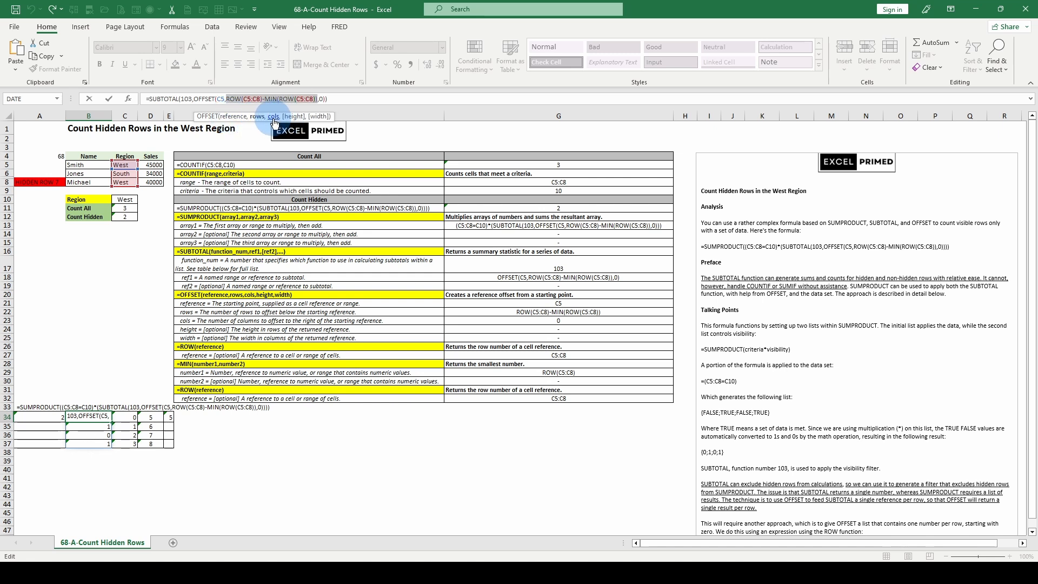
pyautogui.click(272, 117)
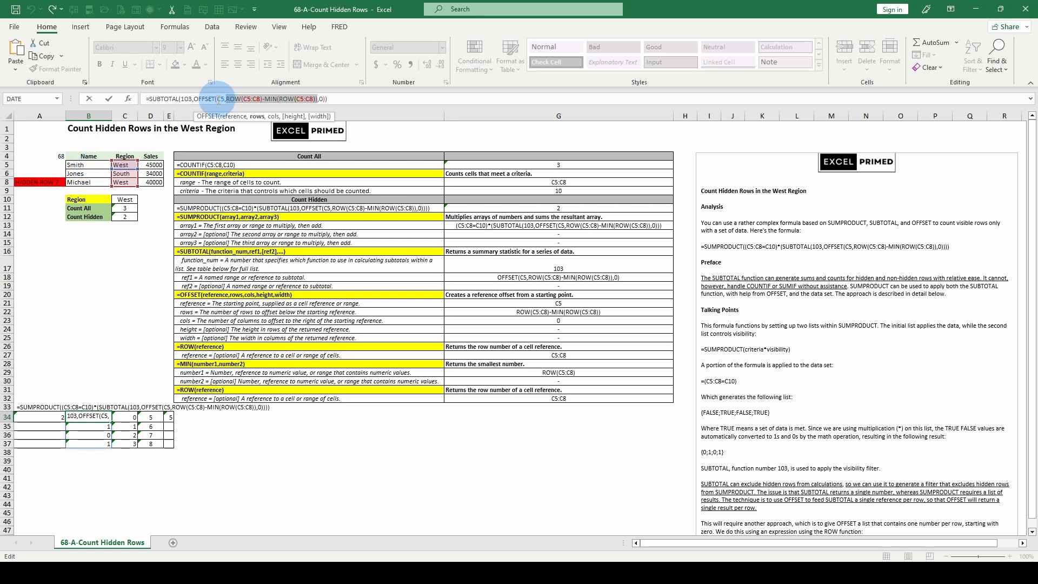
pyautogui.press('Escape')
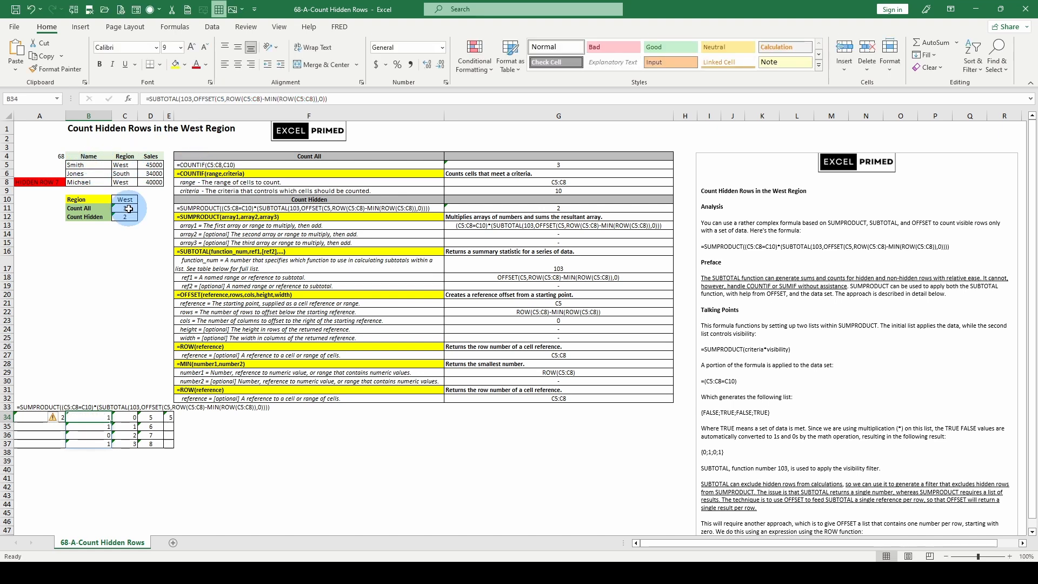
# Step: Compare the Count Hidden formula in C12 with the helper formulas in C34 and B34
pyautogui.click(126, 216)
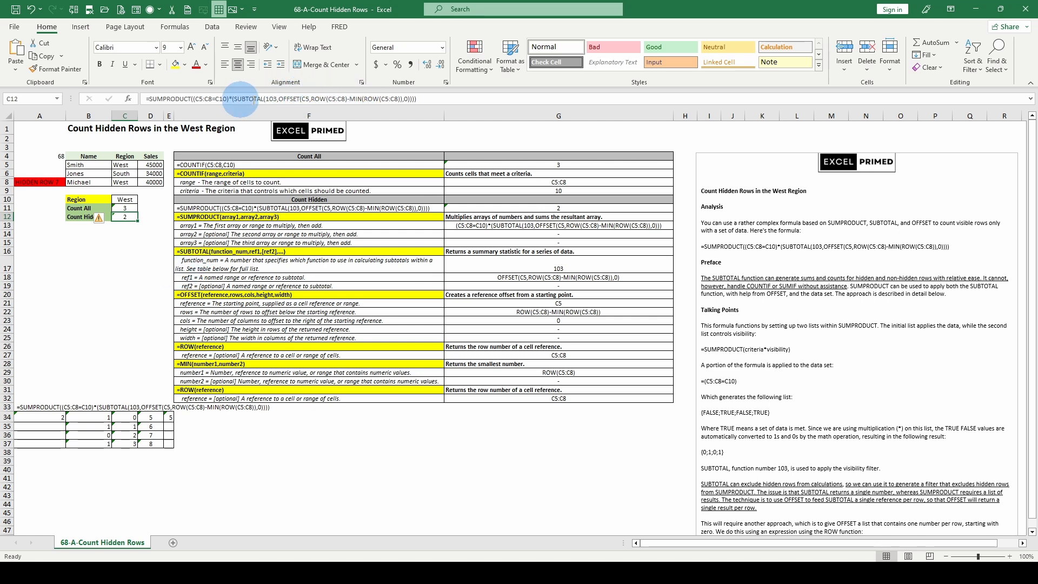
pyautogui.press('Right')
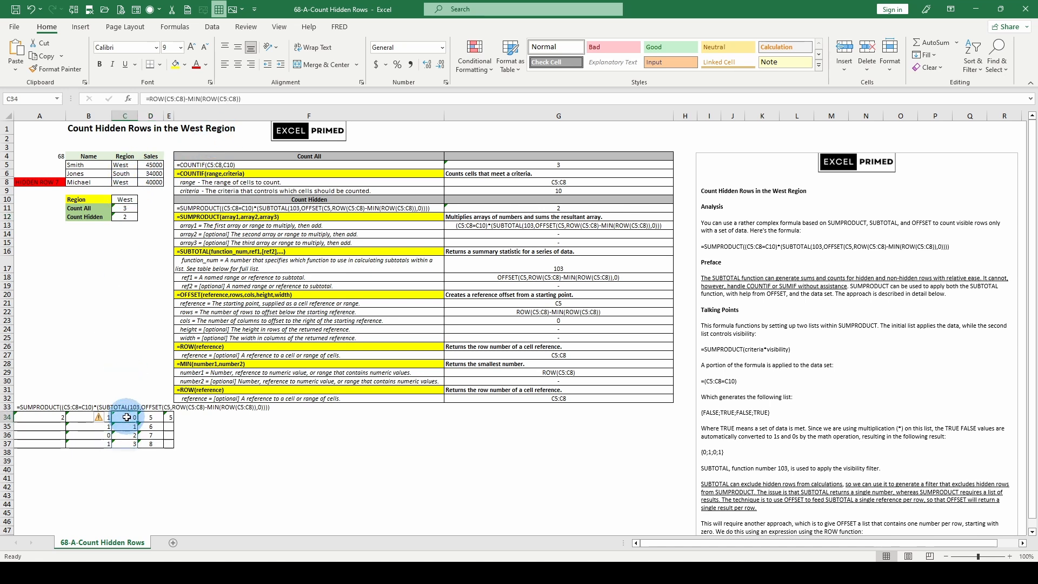
pyautogui.click(108, 419)
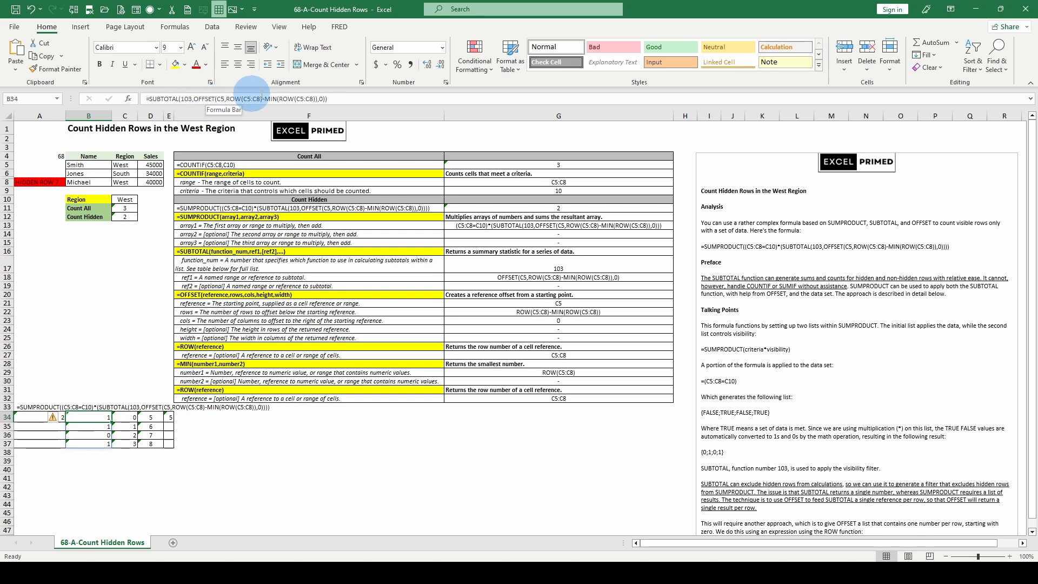
# Step: Check the OFFSET arguments in C12's formula, evaluate its rows argument in place, and discard the edit
pyautogui.click(122, 414)
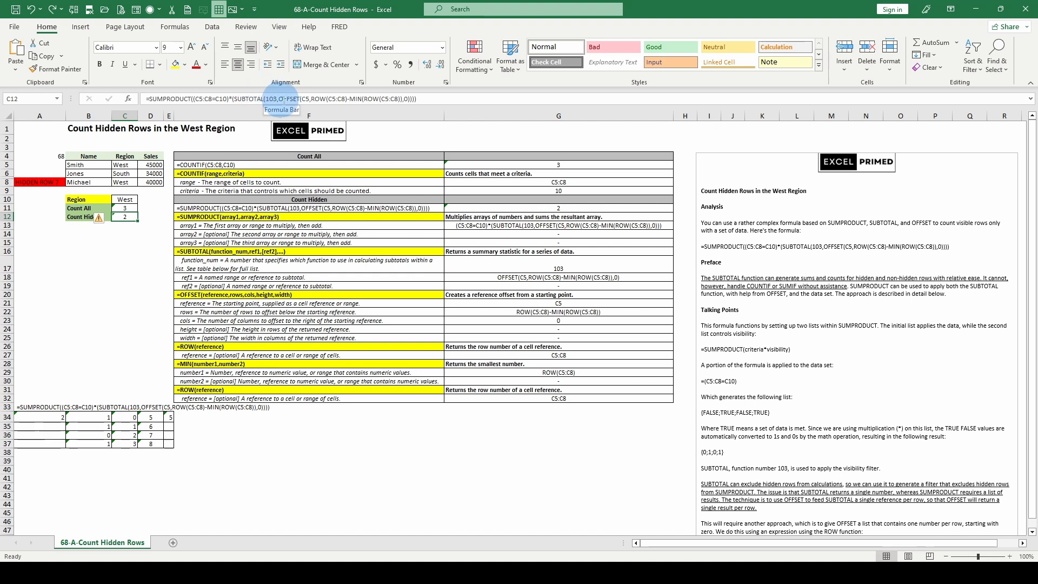
pyautogui.click(306, 99)
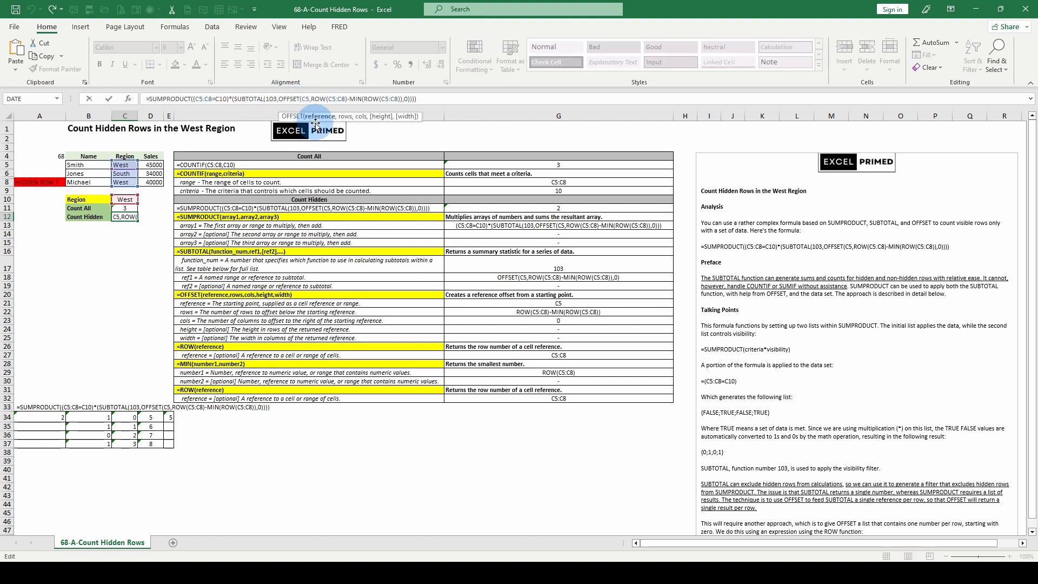
pyautogui.click(316, 117)
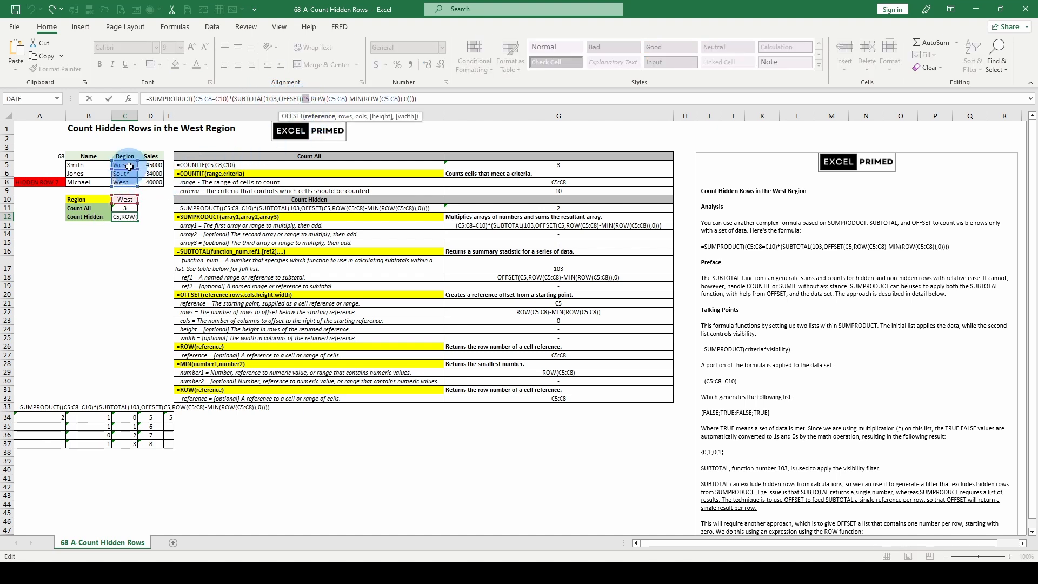
pyautogui.click(344, 118)
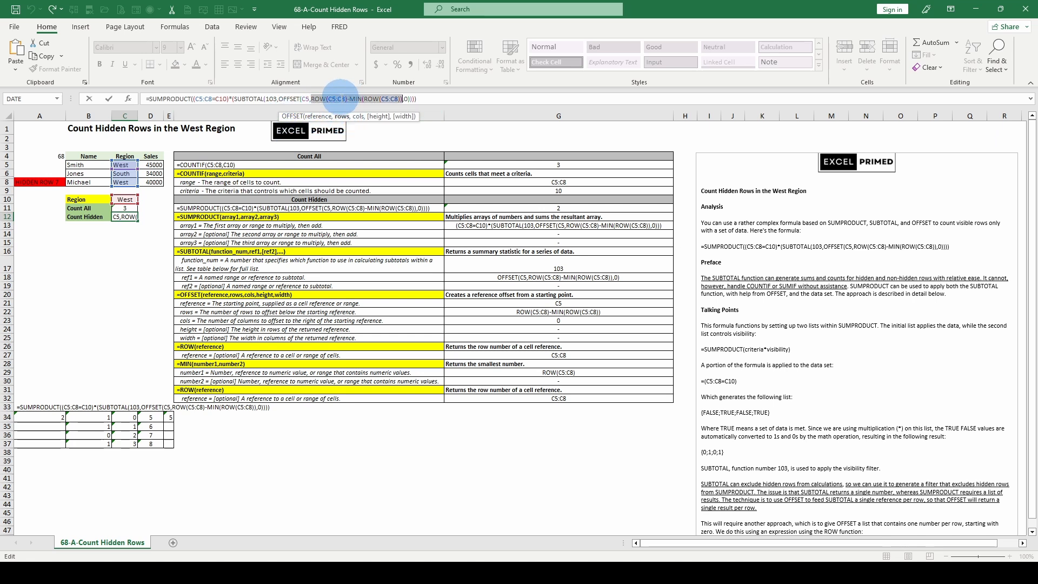
pyautogui.press('F9')
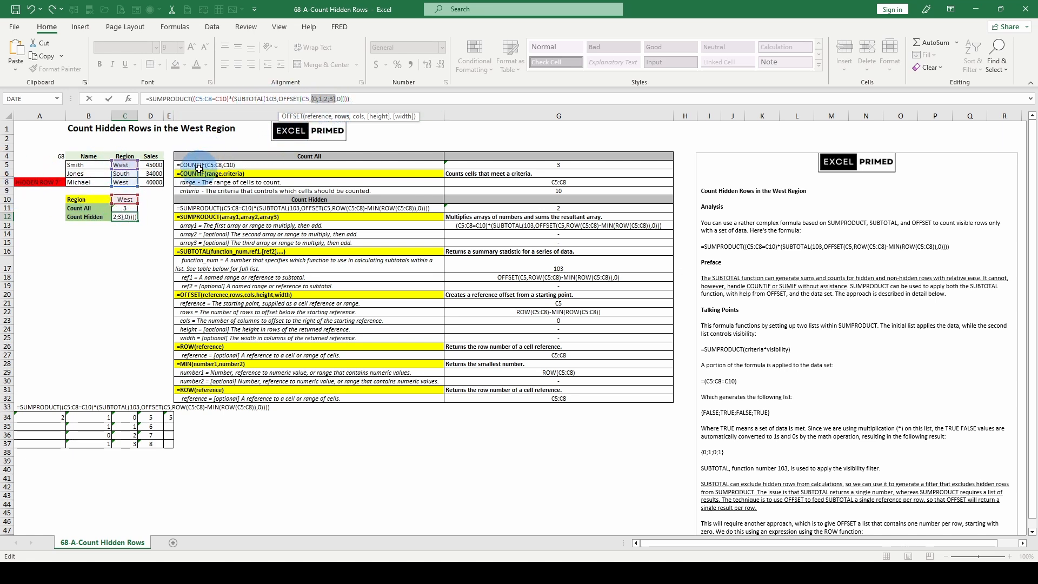
pyautogui.click(357, 117)
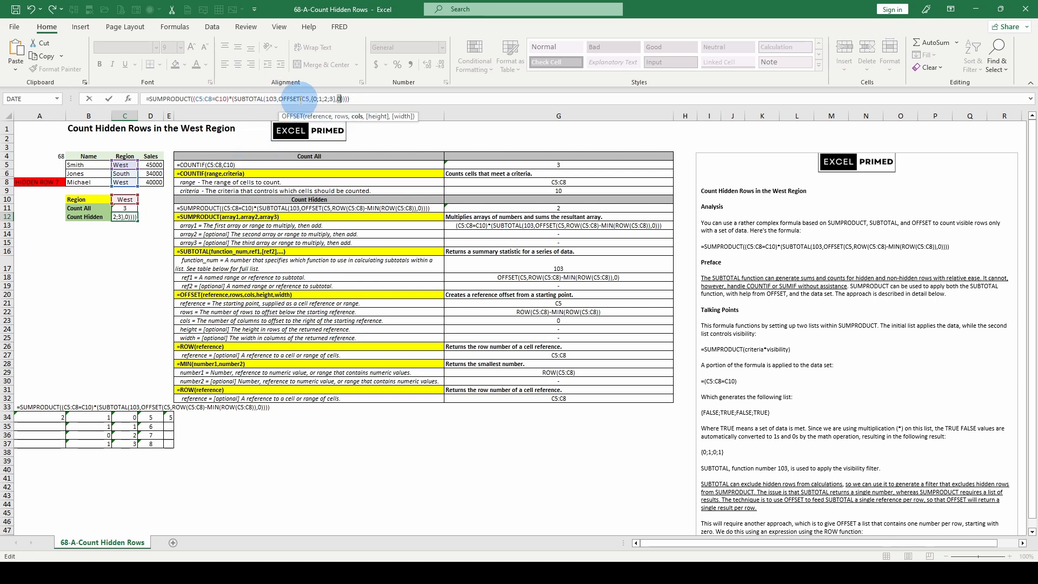
pyautogui.press('Escape')
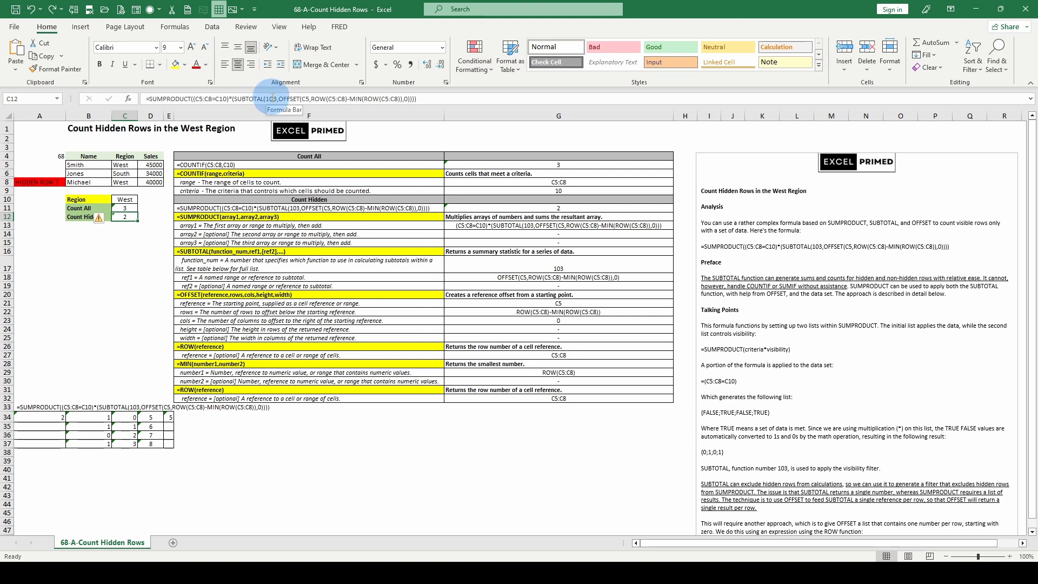
# Step: Evaluate the ref1 argument of SUBTOTAL in C12's formula in place, and discard the edit
pyautogui.click(273, 98)
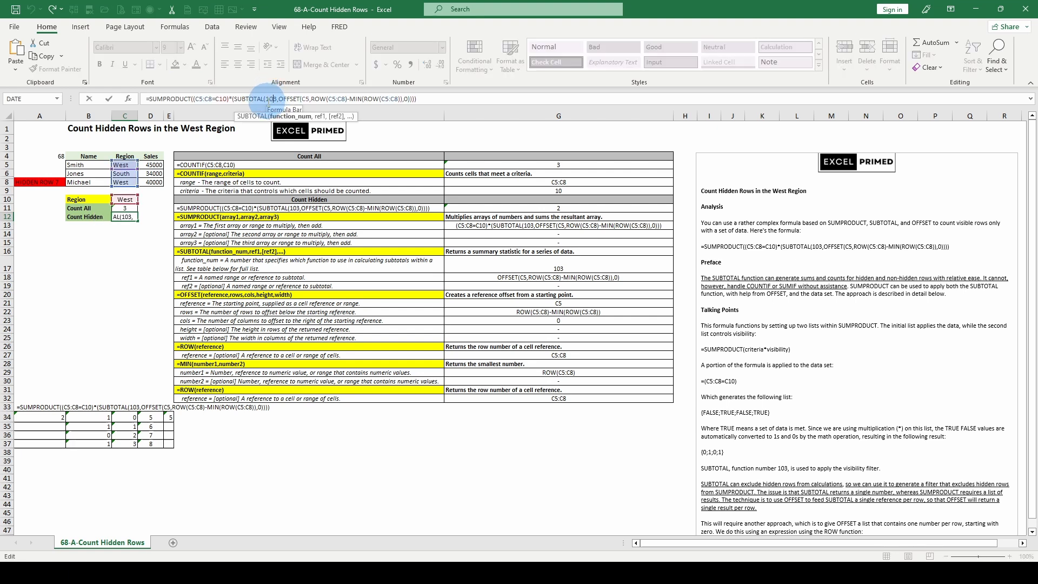
pyautogui.click(319, 116)
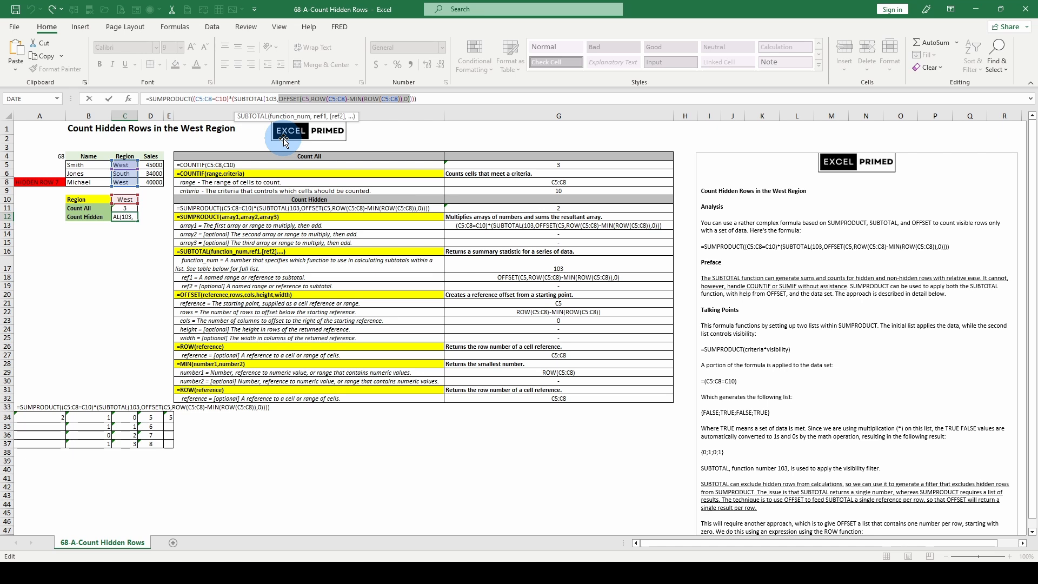
pyautogui.press('F9')
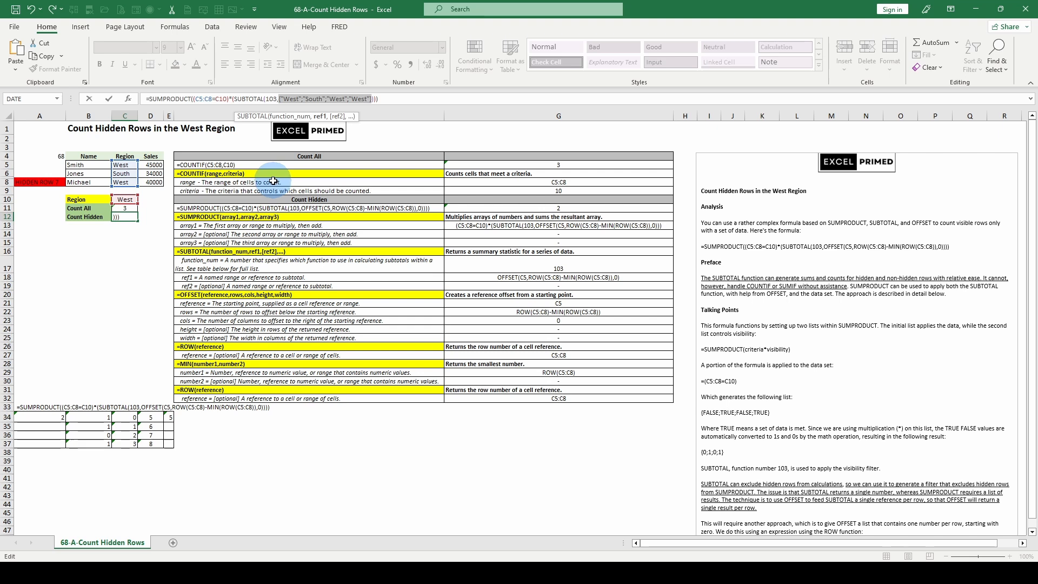
pyautogui.press('Escape')
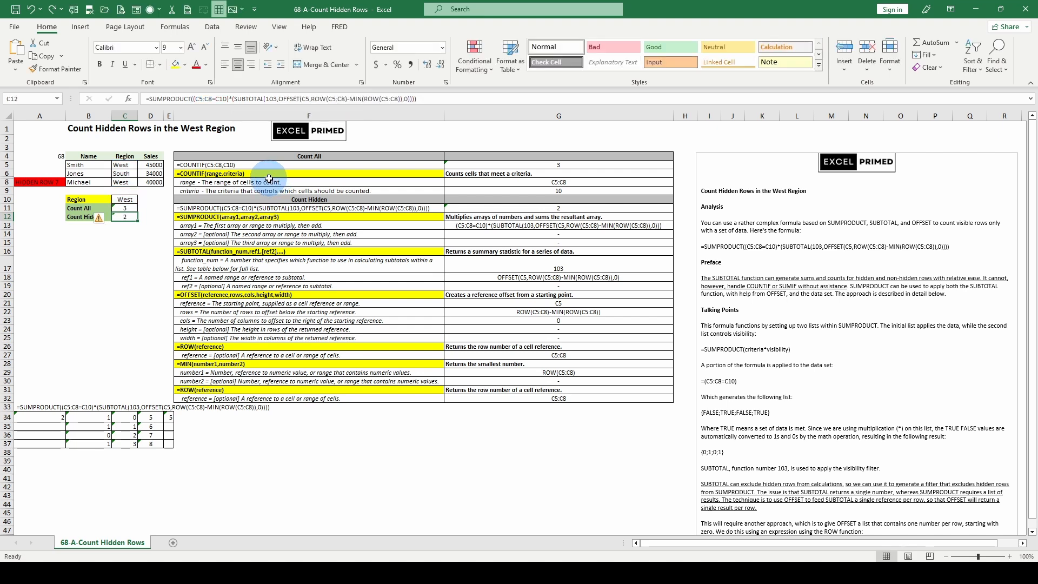
# Step: Evaluate the whole array1 argument of SUMPRODUCT in C12's formula in place, and discard the edit
pyautogui.click(220, 98)
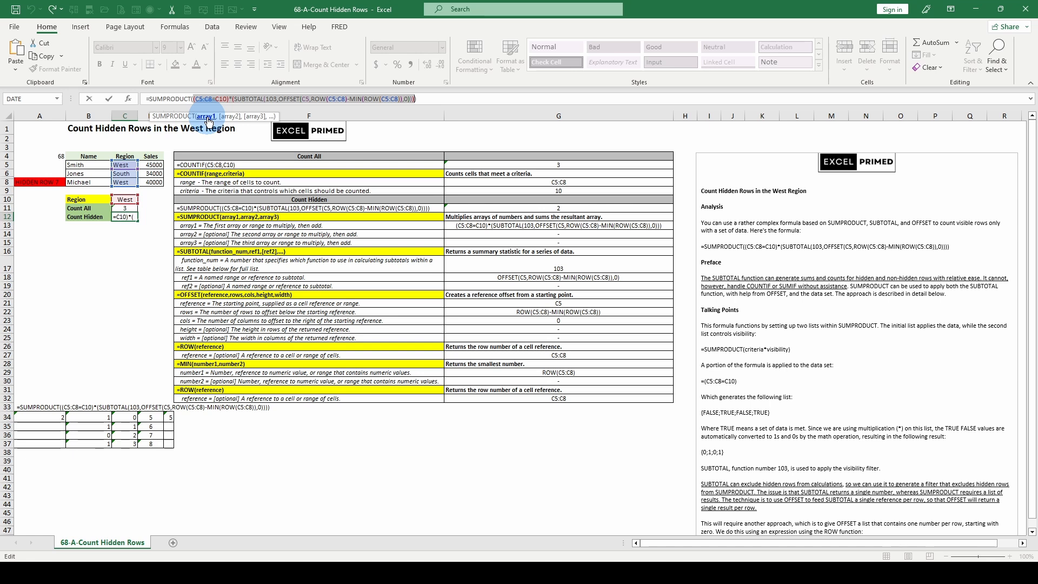
pyautogui.click(204, 100)
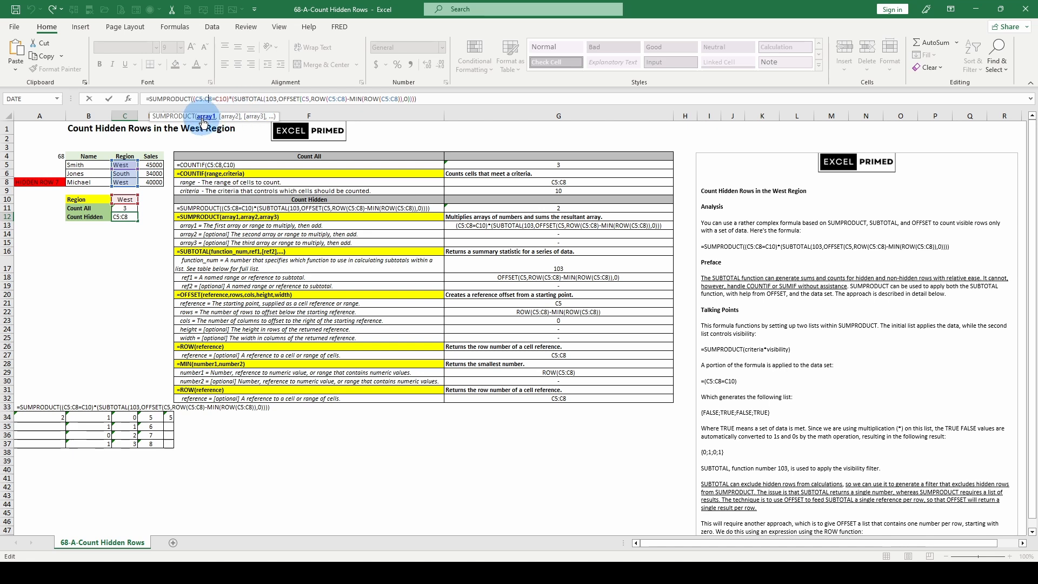
pyautogui.click(204, 117)
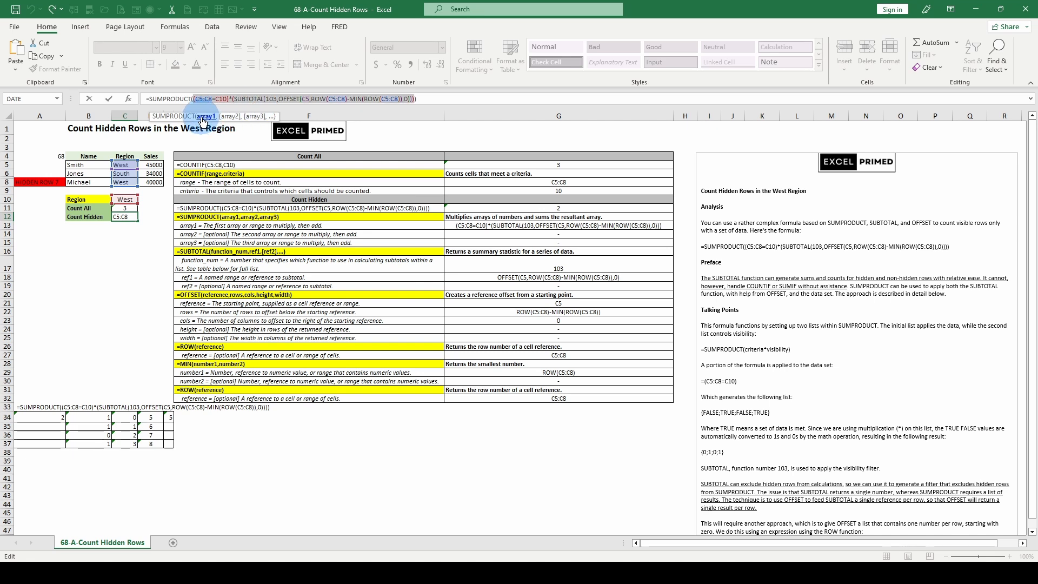
pyautogui.press('F9')
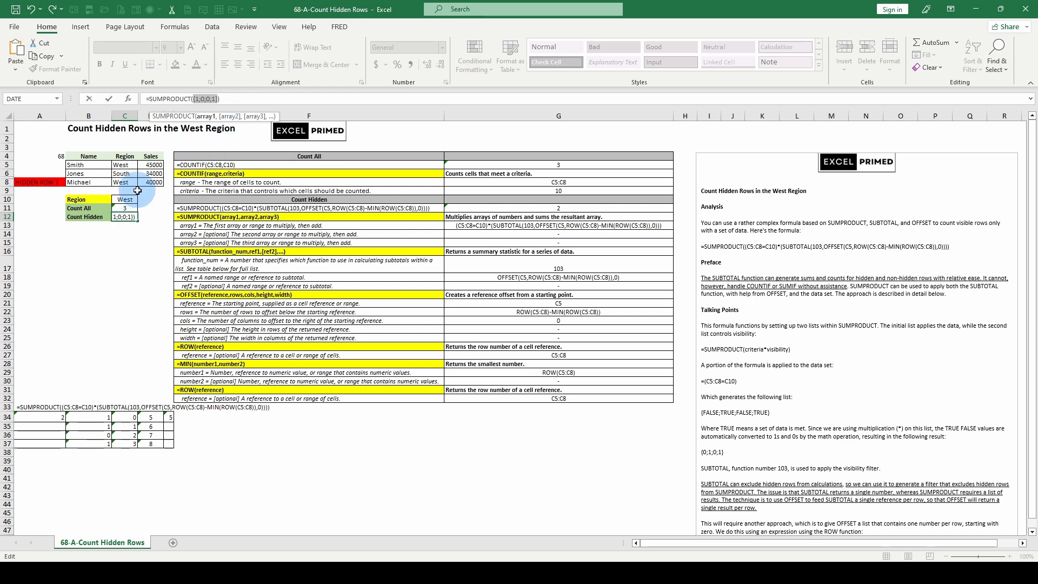
pyautogui.press('Escape')
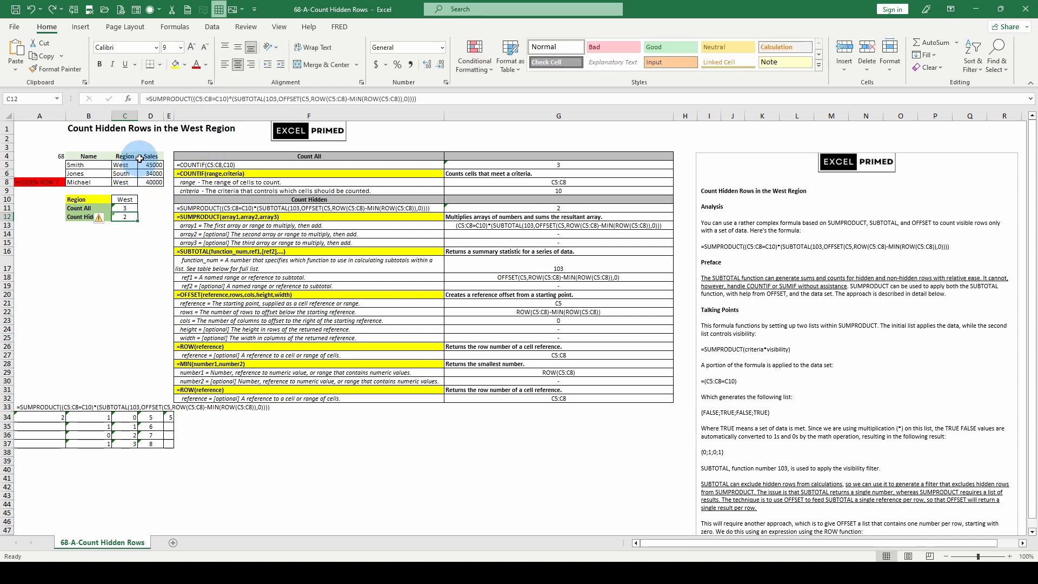
# Step: Inspect the SUBTOTAL helper formula in B34 and the SUMPRODUCT helper cell A34
pyautogui.click(102, 414)
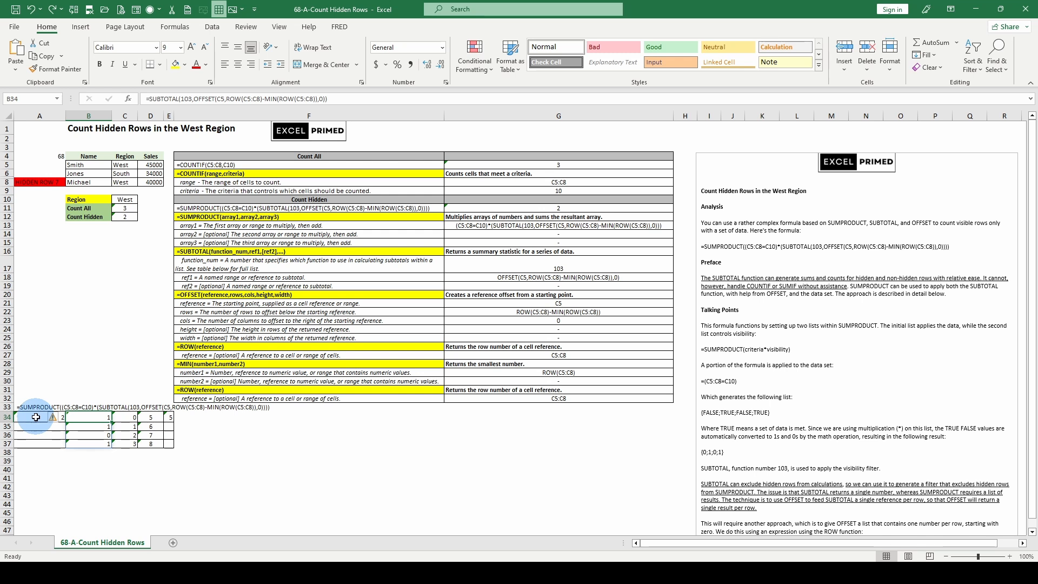
pyautogui.click(157, 284)
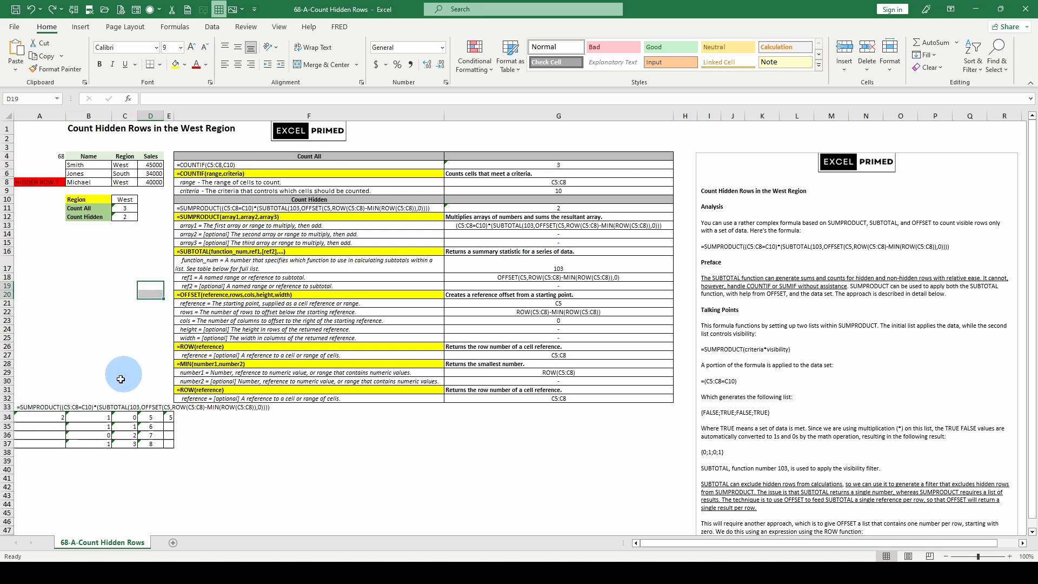
pyautogui.click(38, 416)
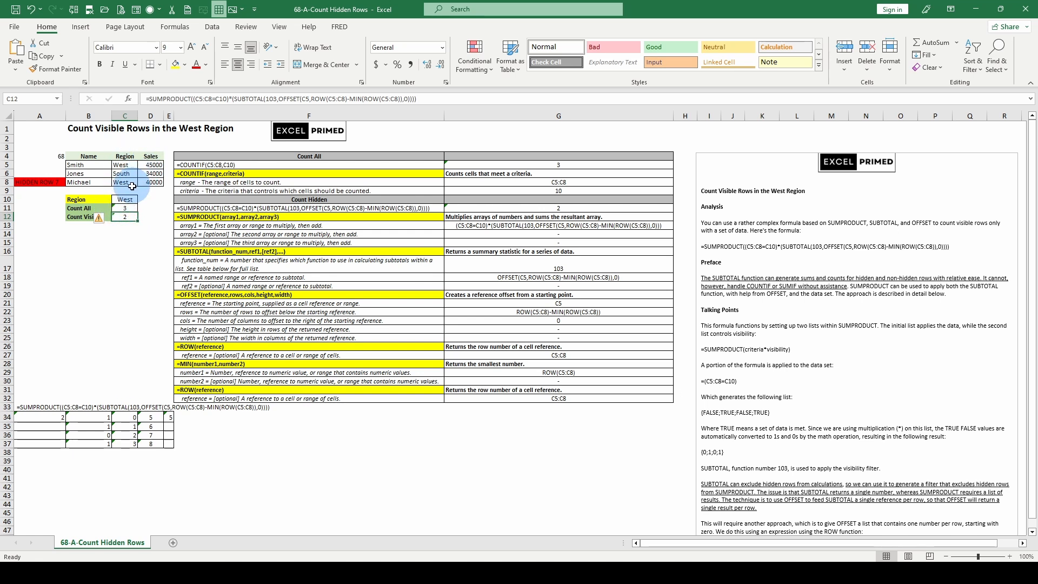
# Step: Check the Count All formula in C11 and review the written analysis notes through the Multiple and Sum sections
pyautogui.click(126, 208)
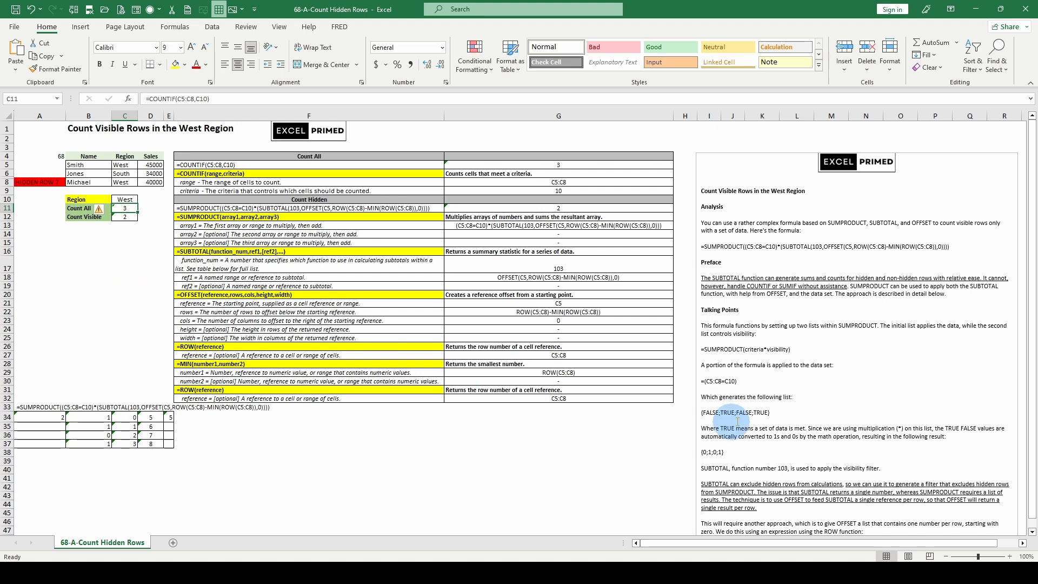
pyautogui.scroll(-9, 763, 406)
pyautogui.scroll(-3, 764, 407)
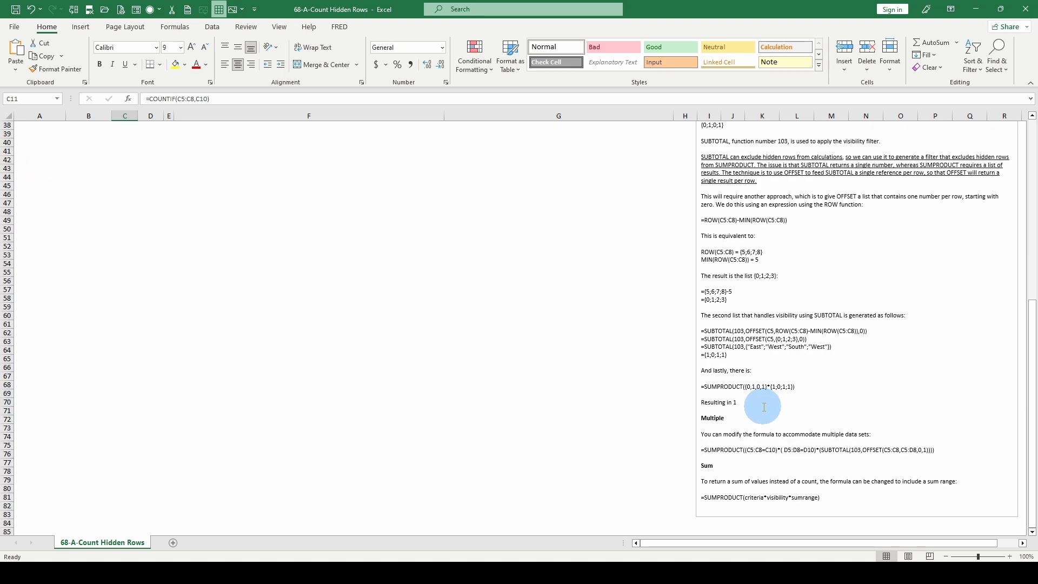
pyautogui.scroll(12, 763, 406)
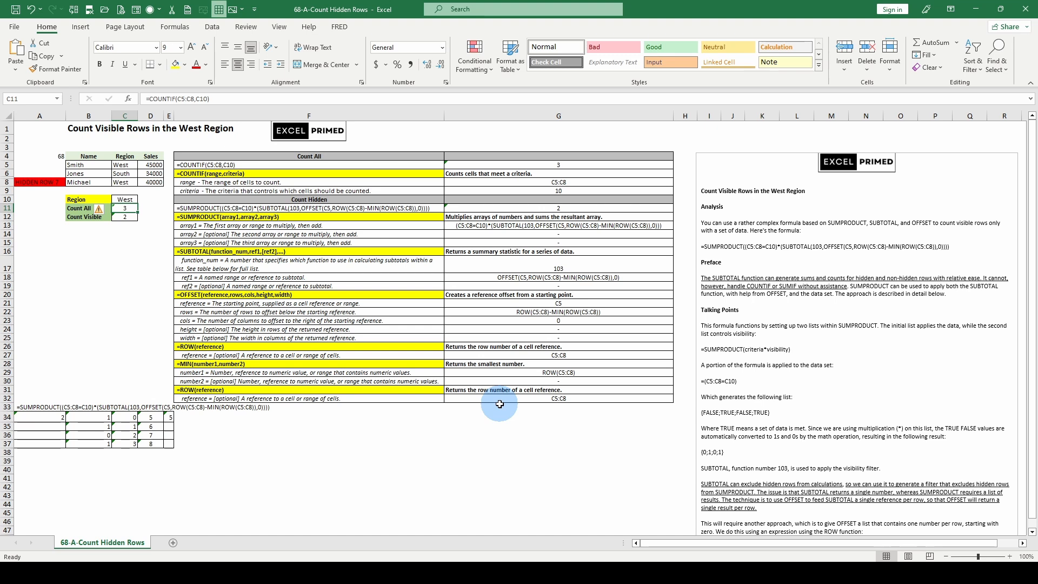
pyautogui.scroll(-4, 449, 373)
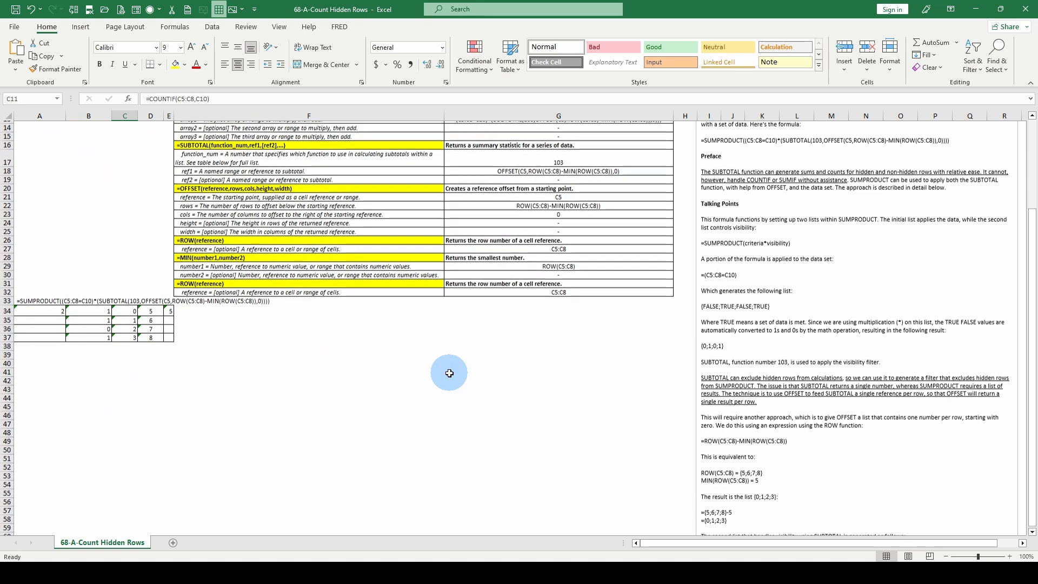
pyautogui.scroll(4, 449, 373)
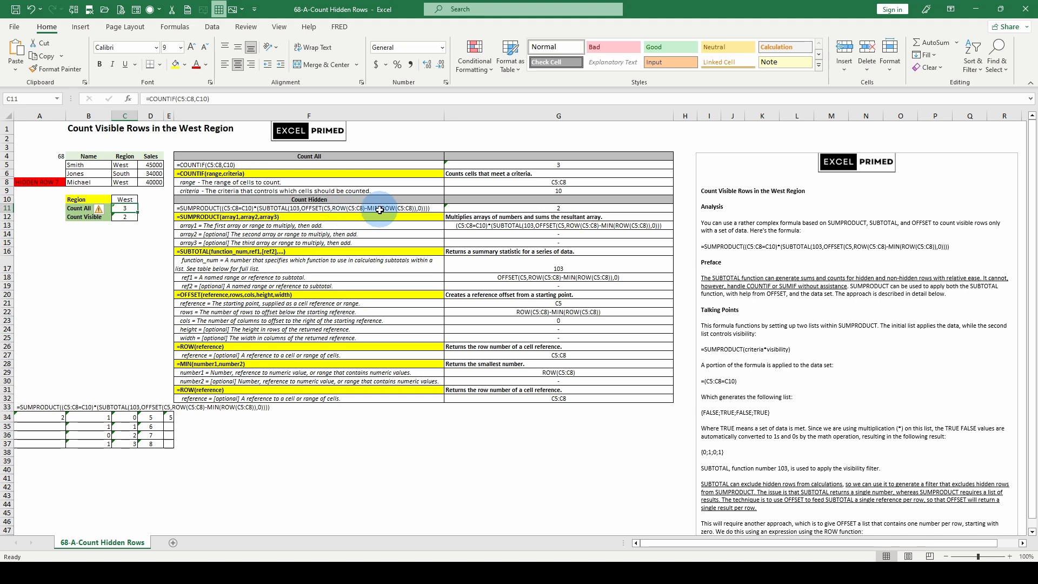